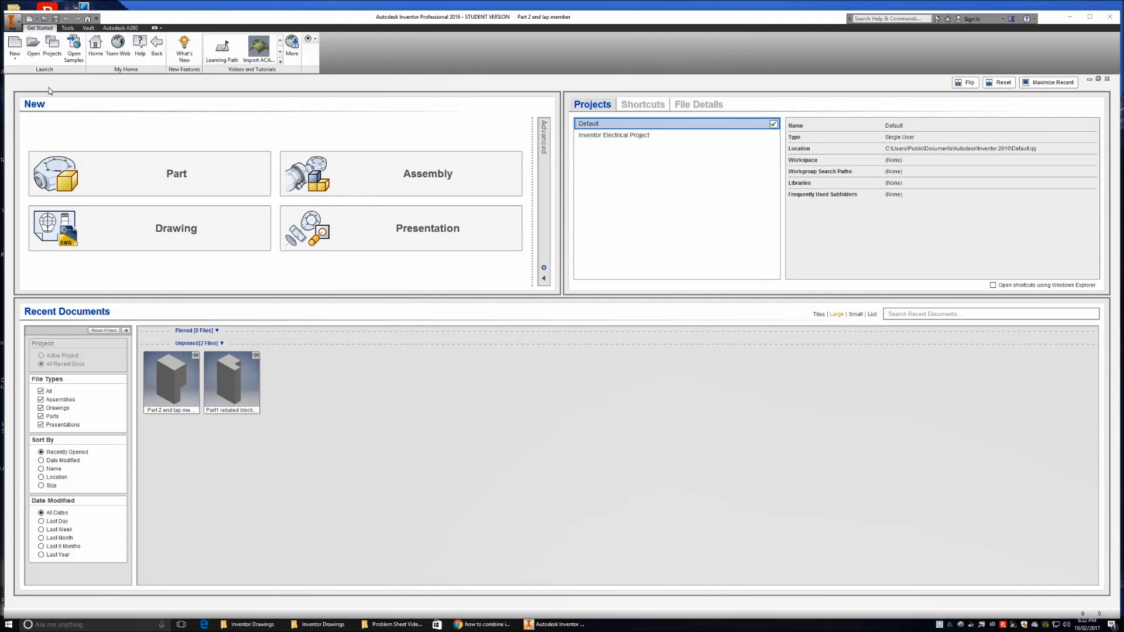
- Create a new part from the metric Standard (mm).ipt template
click(16, 43)
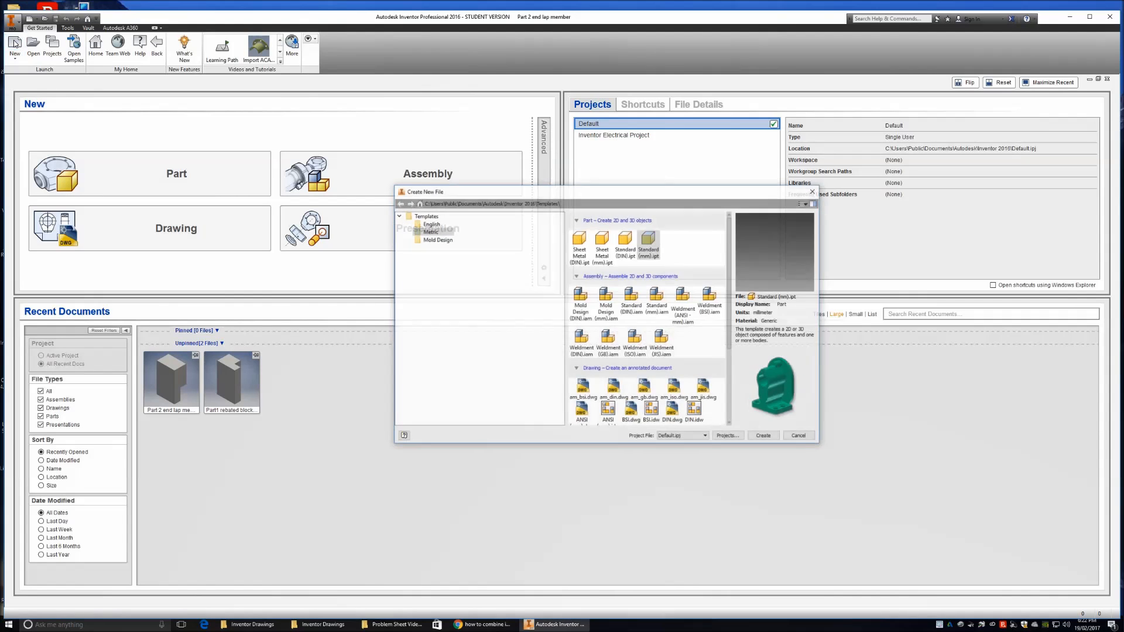
click(425, 232)
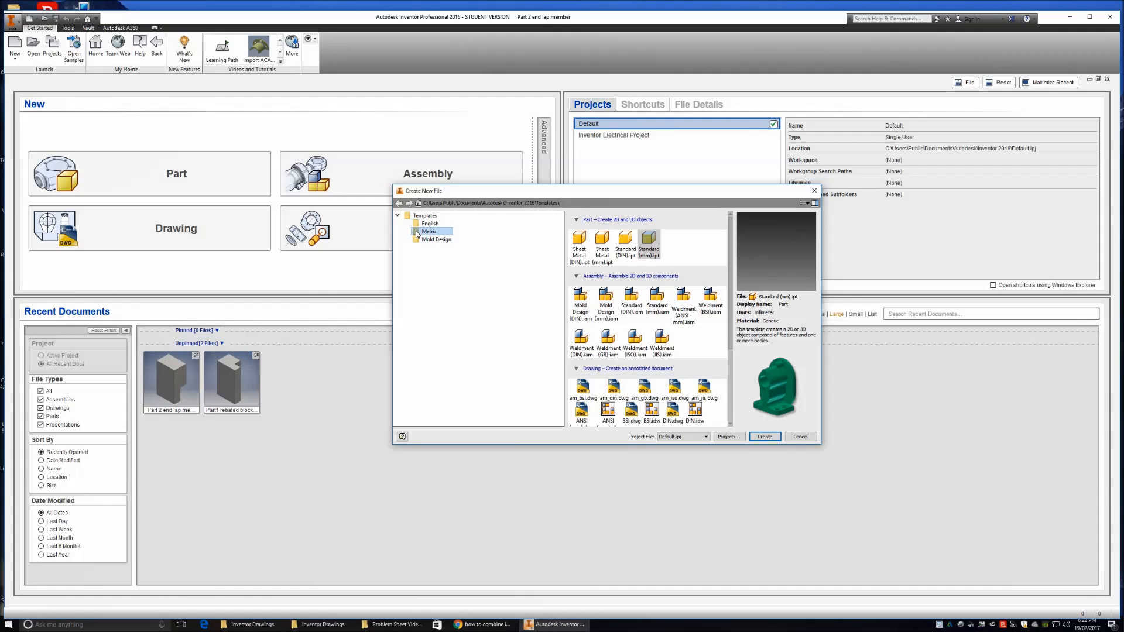
click(649, 242)
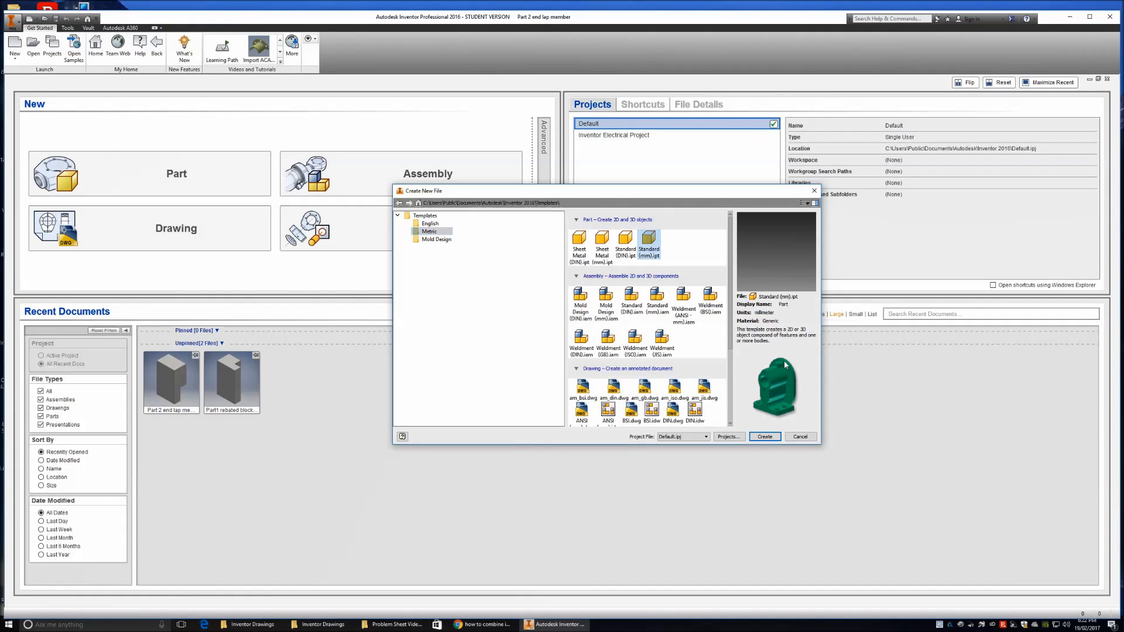
click(764, 436)
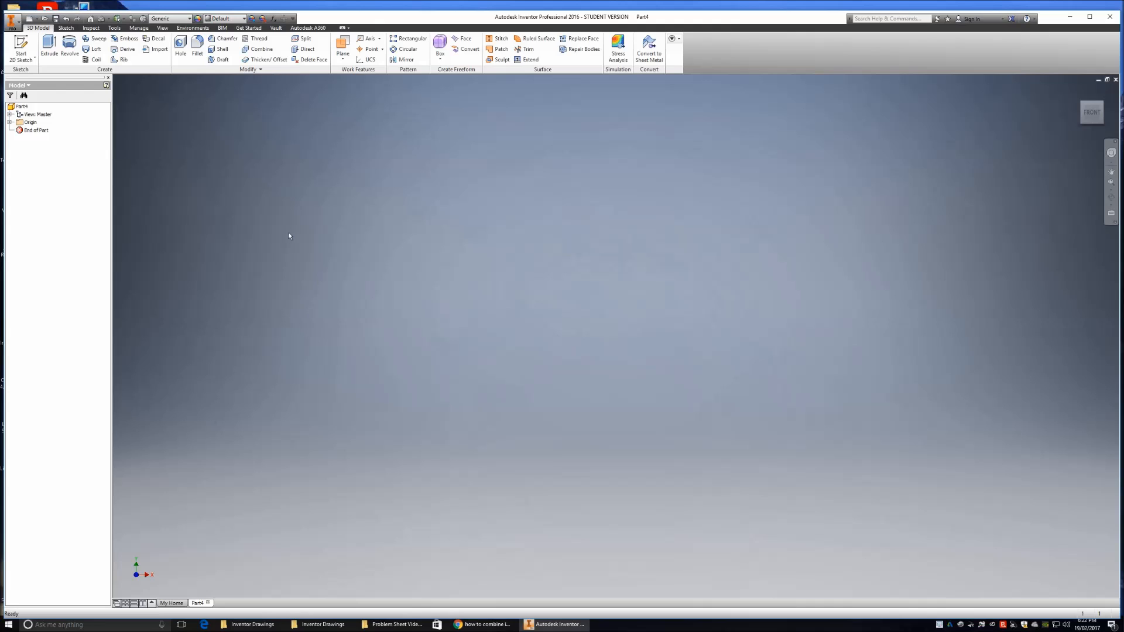
- Sketch a 50 mm by 30 mm rectangle on the horizontal origin plane with one corner at the origin, and finish the sketch
click(23, 44)
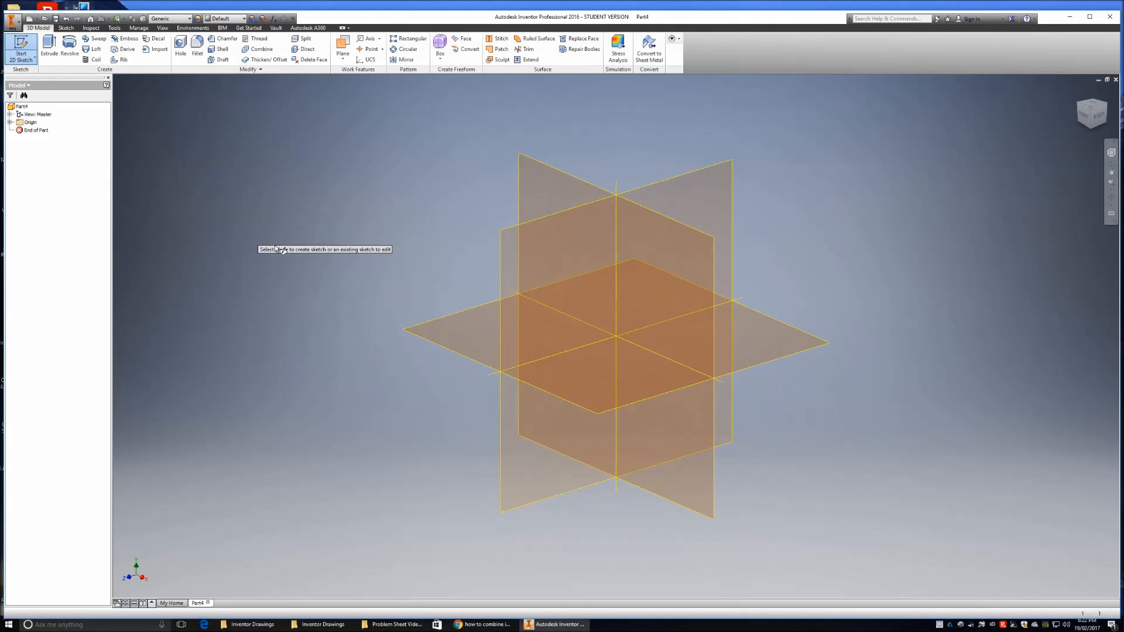
click(467, 339)
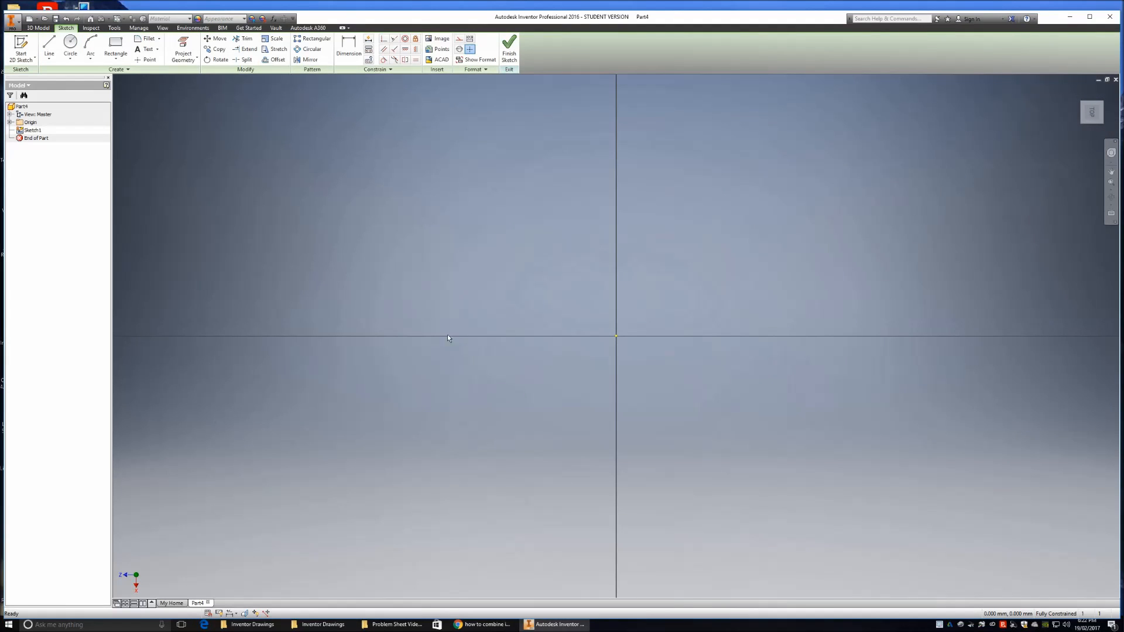
click(116, 41)
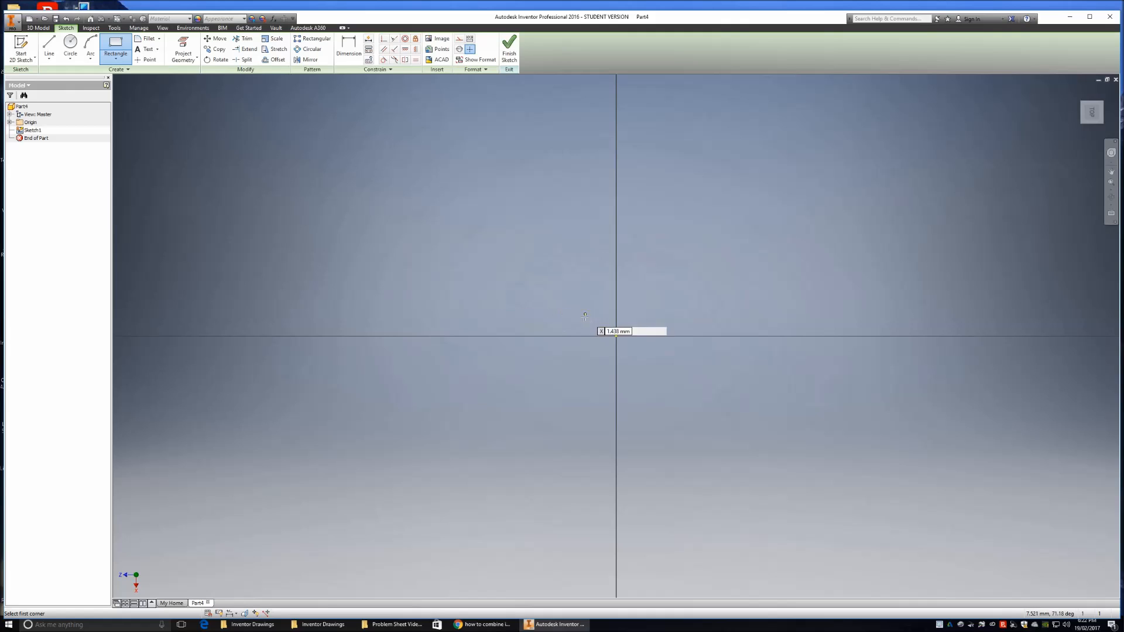
click(617, 335)
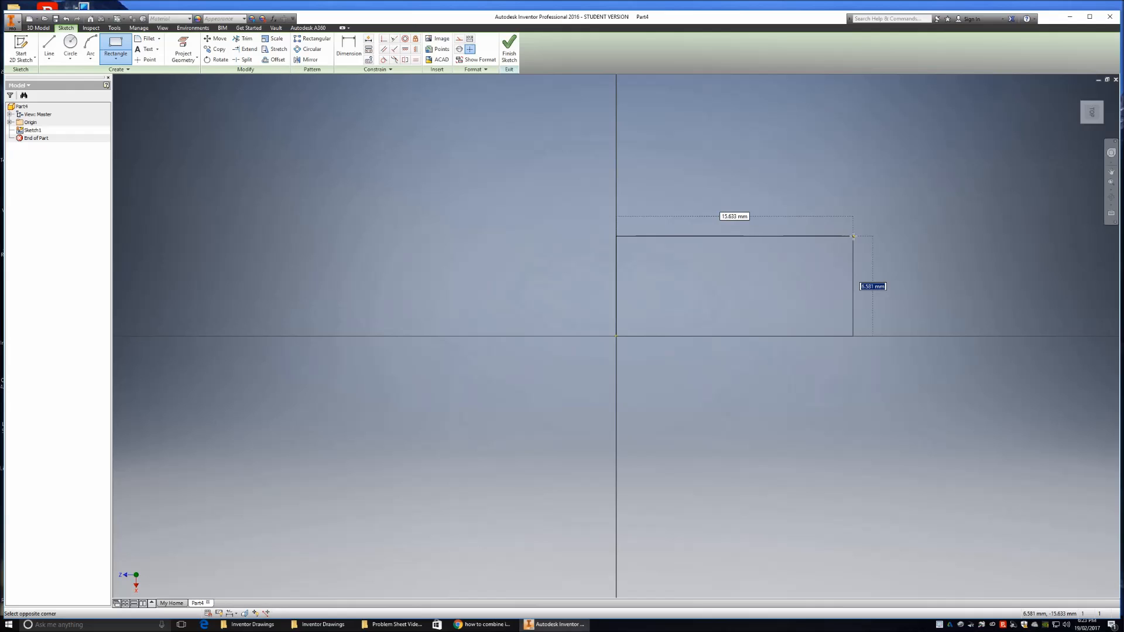
text(30)
key(Tab)
text(5)
key(Return)
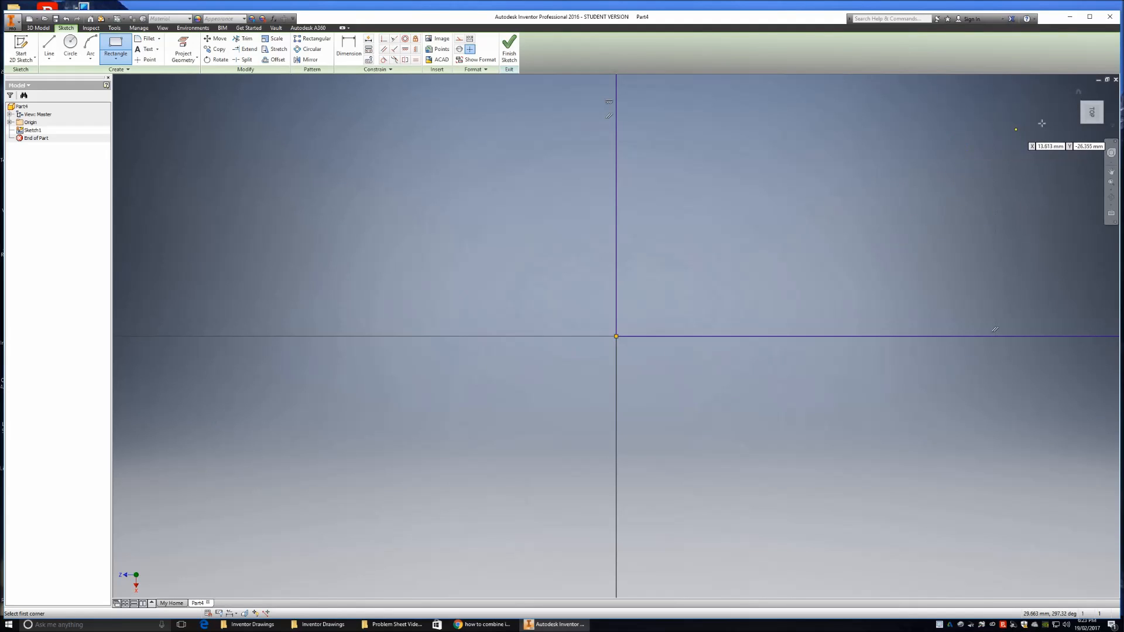
mouse_move(1091, 115)
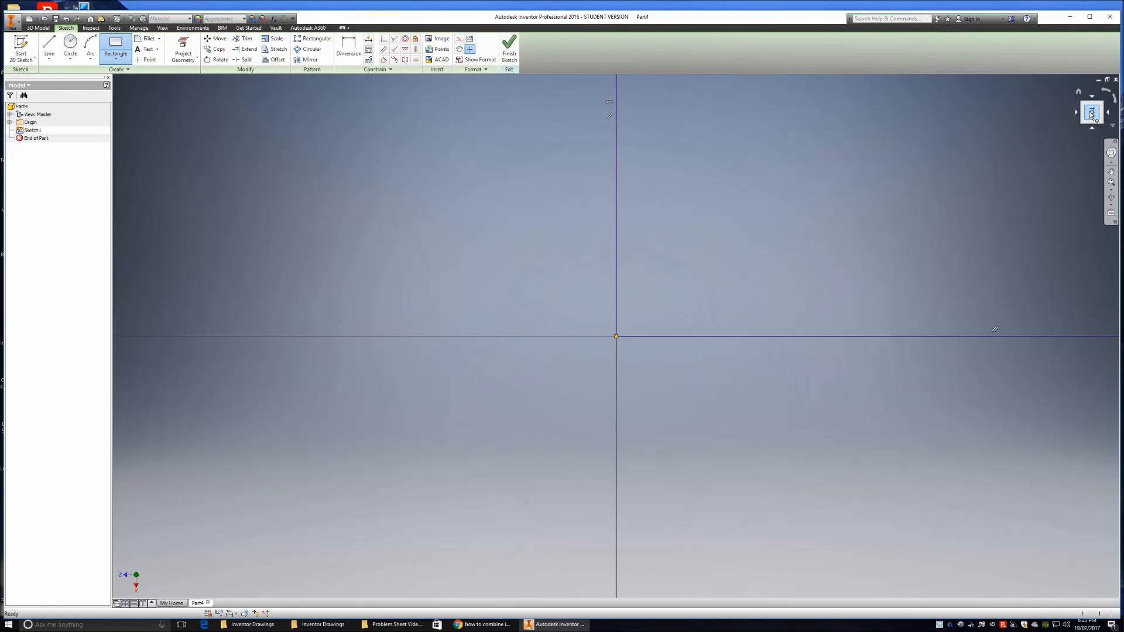
click(1091, 115)
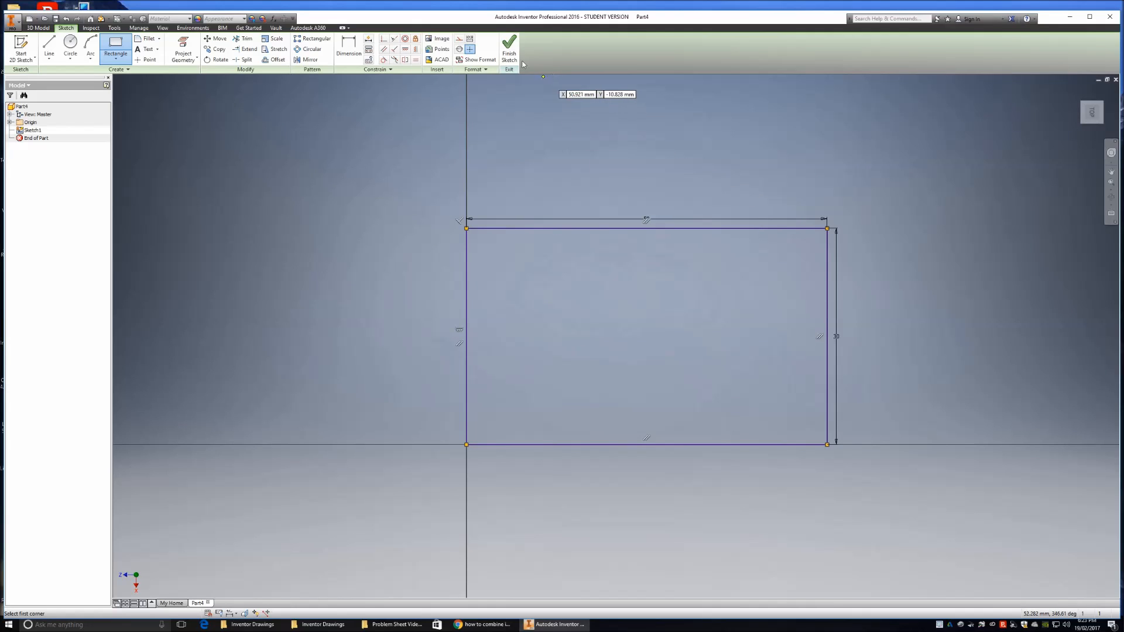
click(508, 49)
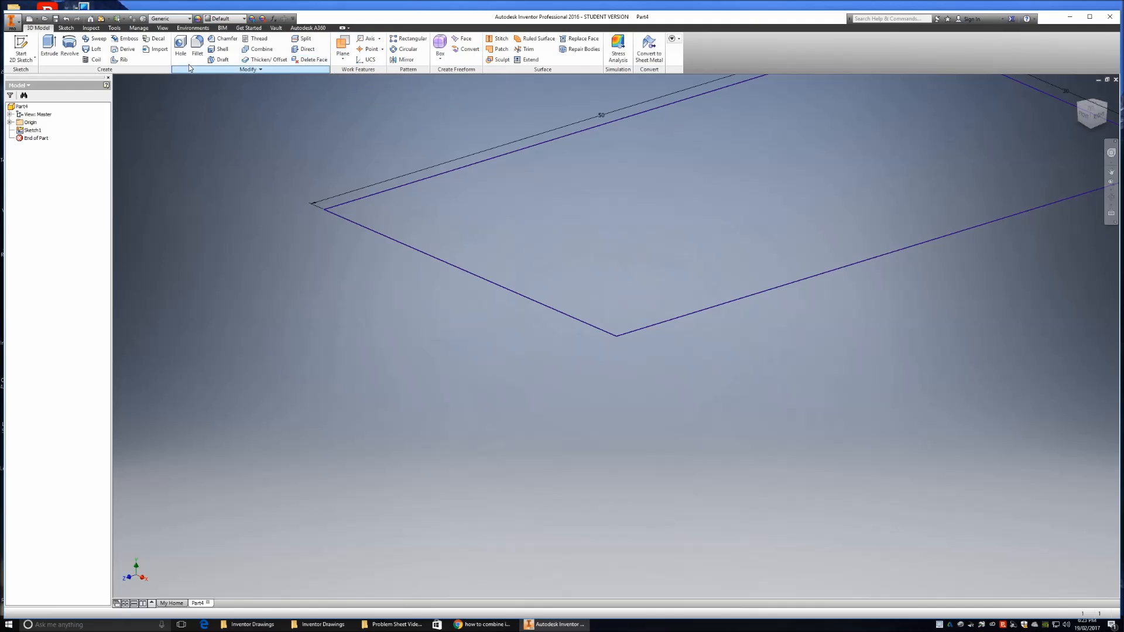
- Extrude the rectangle upward 20 mm into a solid block
click(50, 44)
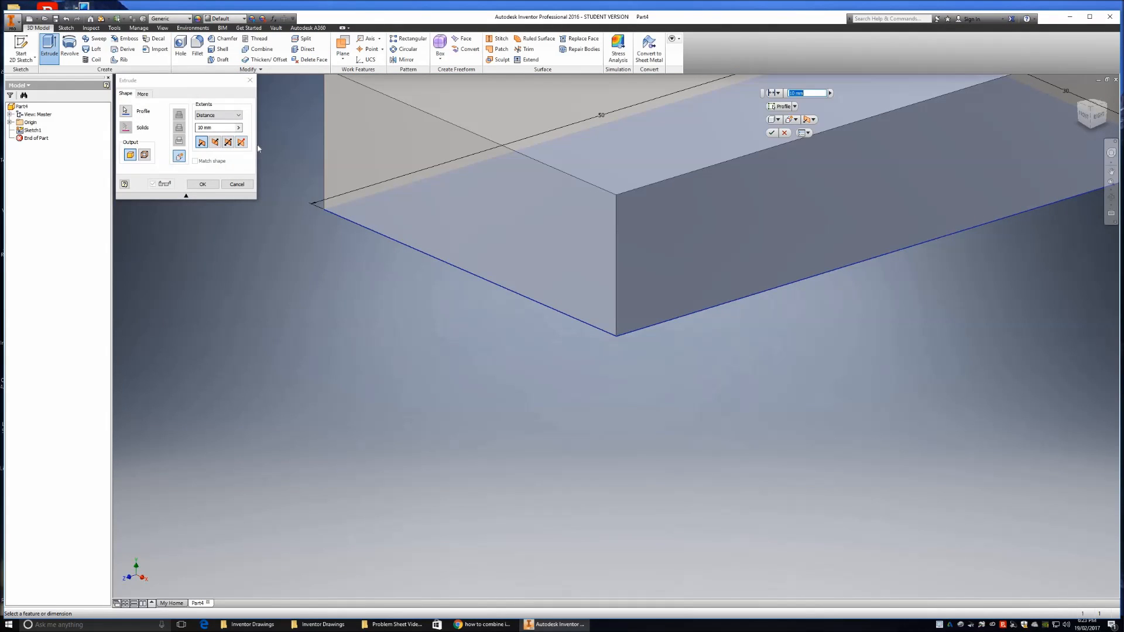
text(20)
key(Return)
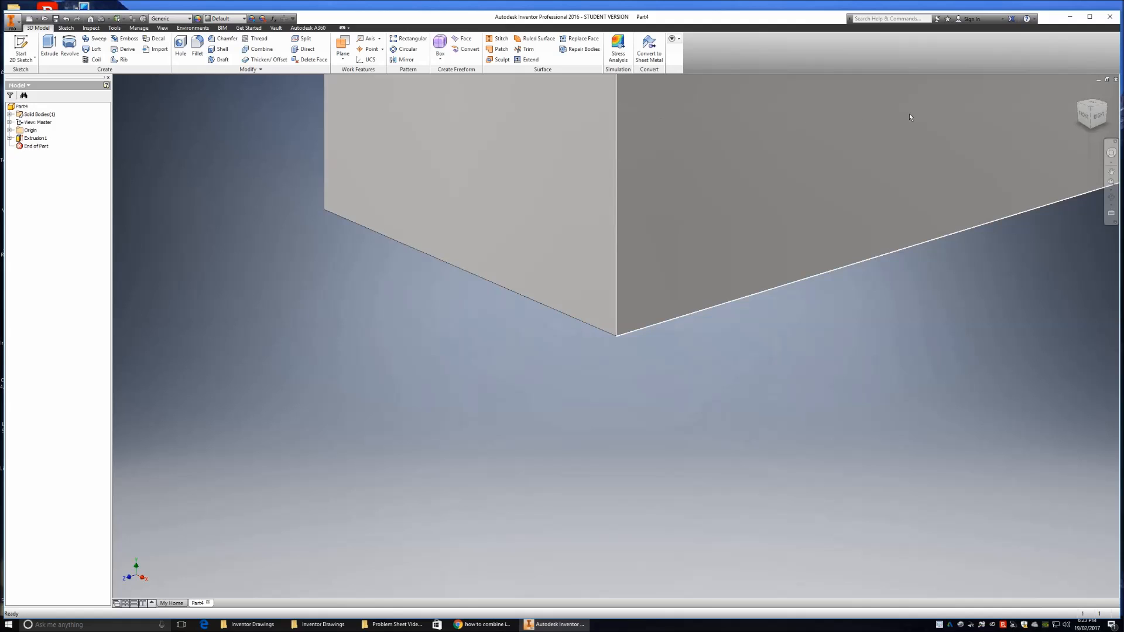
- On the block's back end face, sketch a 10 mm by 10 mm square from the upper corner above the origin, and finish the sketch
click(1091, 111)
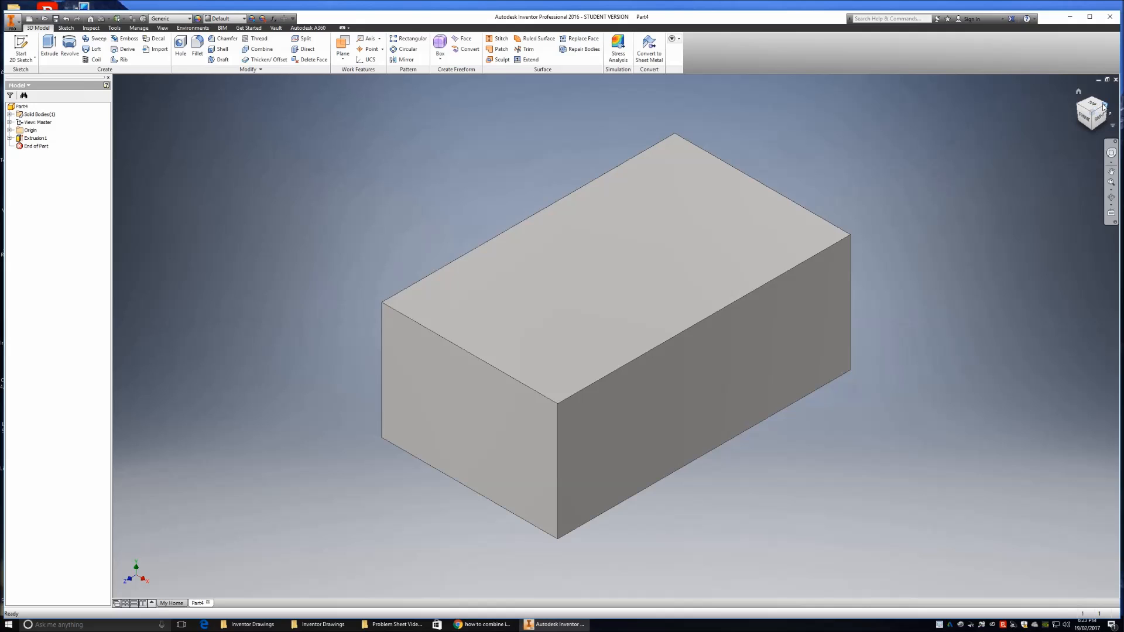
click(1103, 107)
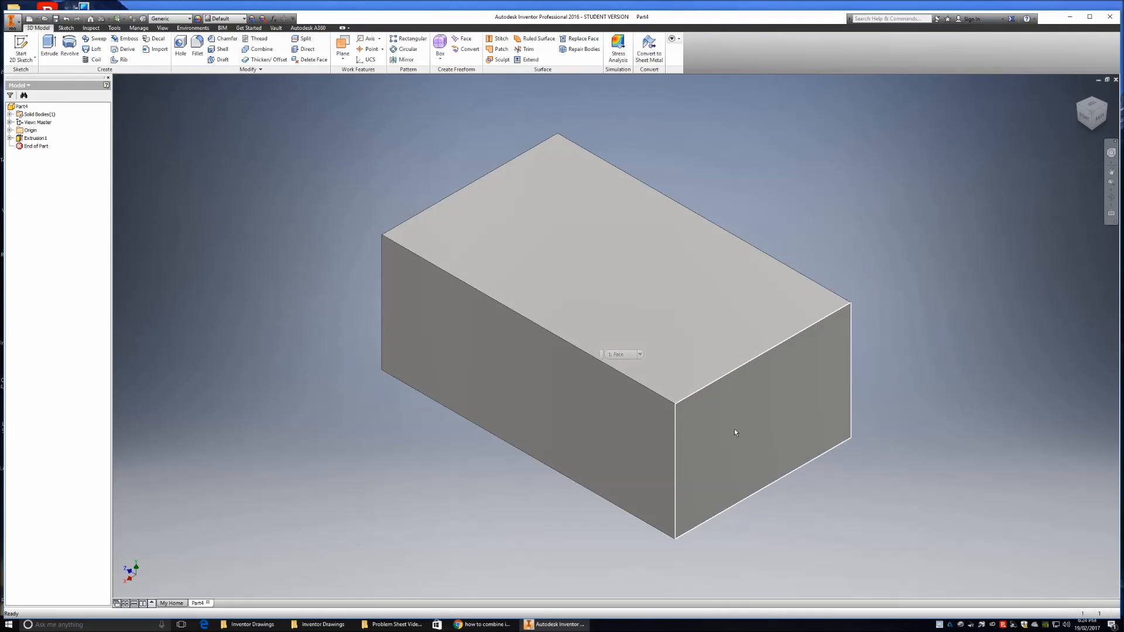
right_click(705, 422)
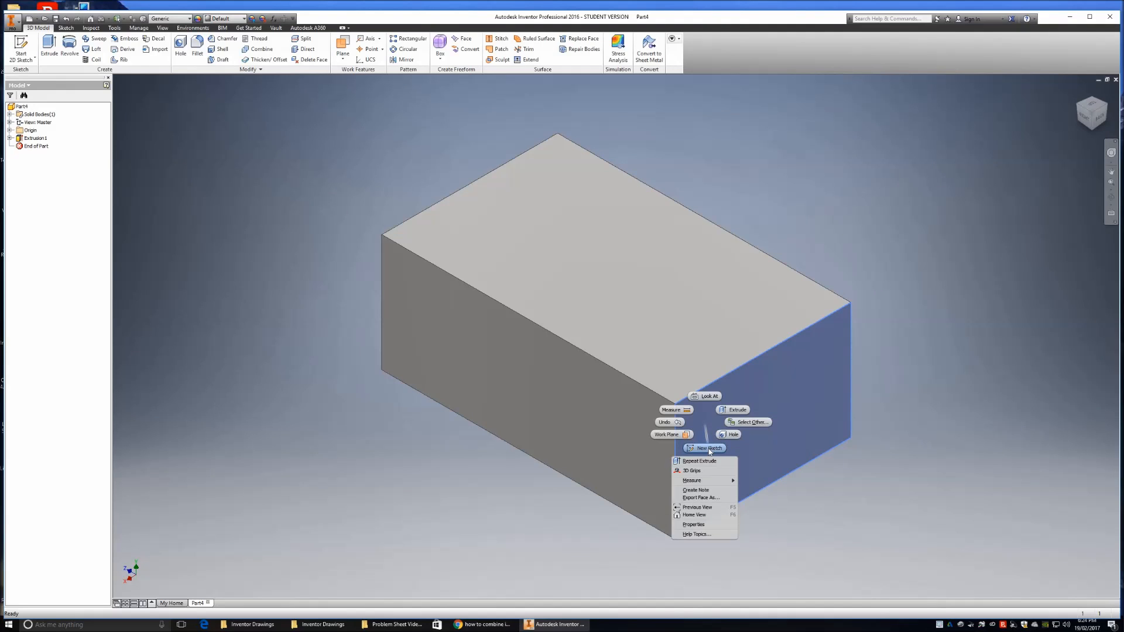
click(708, 449)
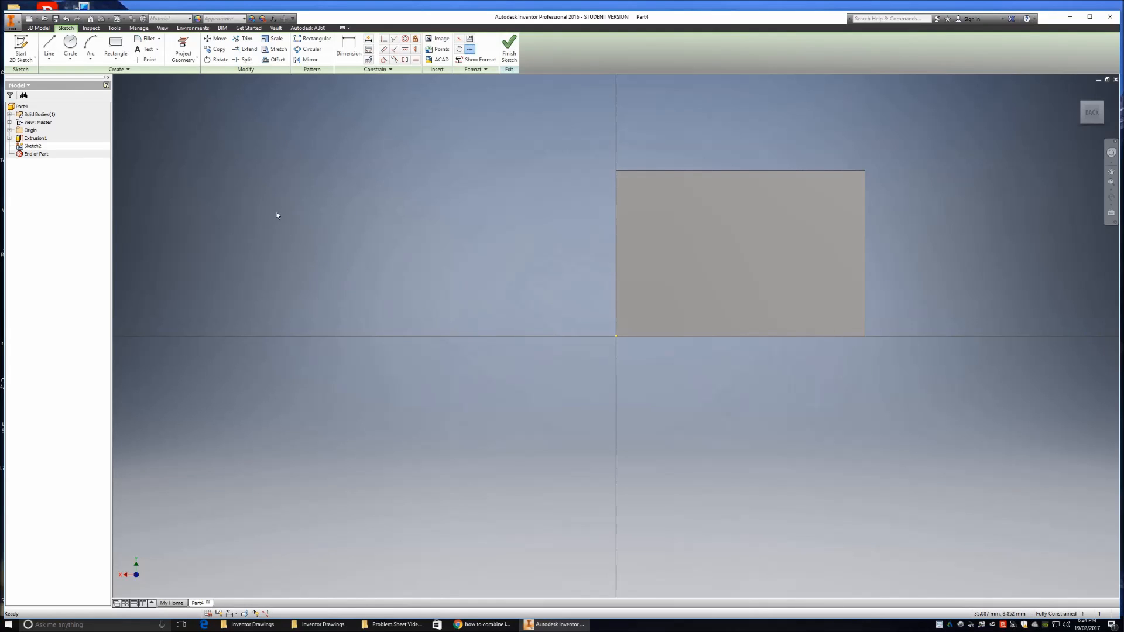
click(123, 45)
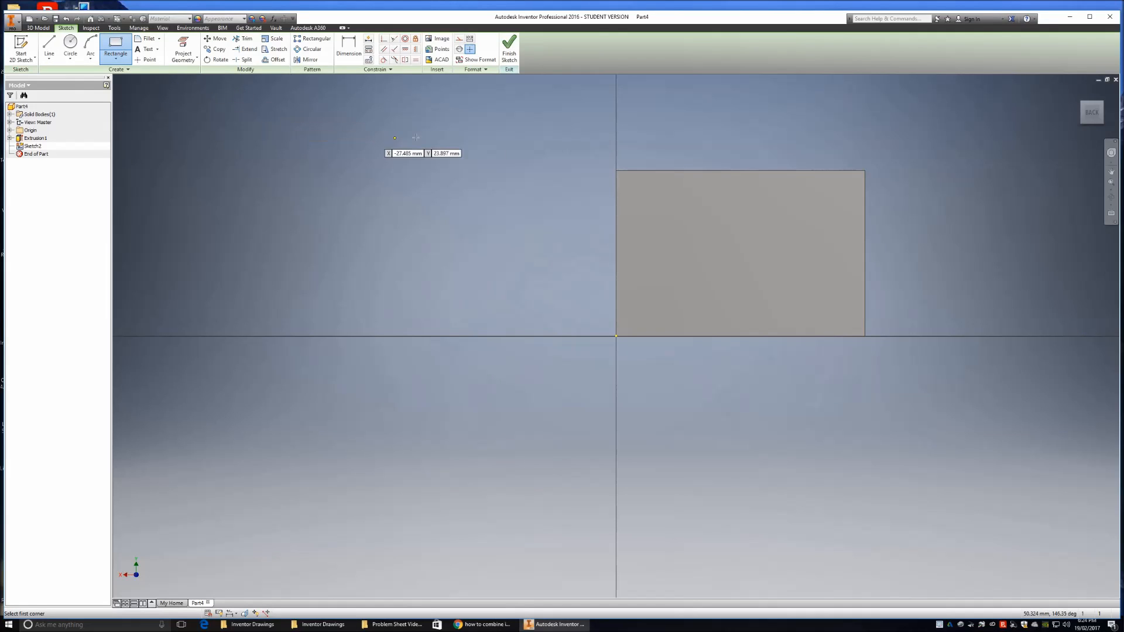
click(616, 170)
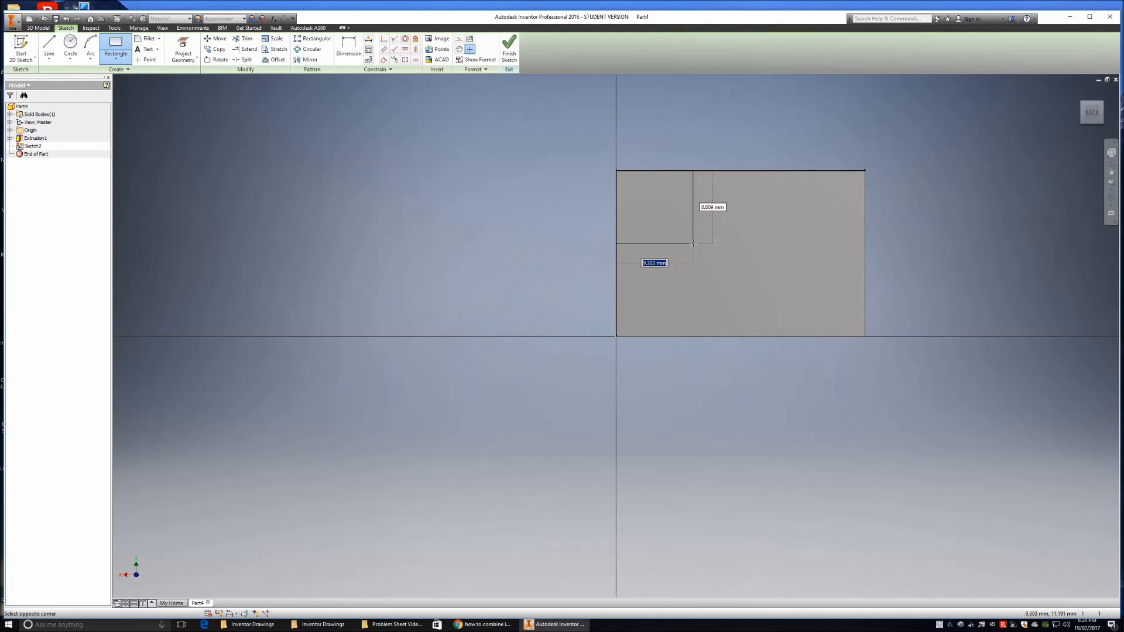
text(10)
key(Tab)
text(10)
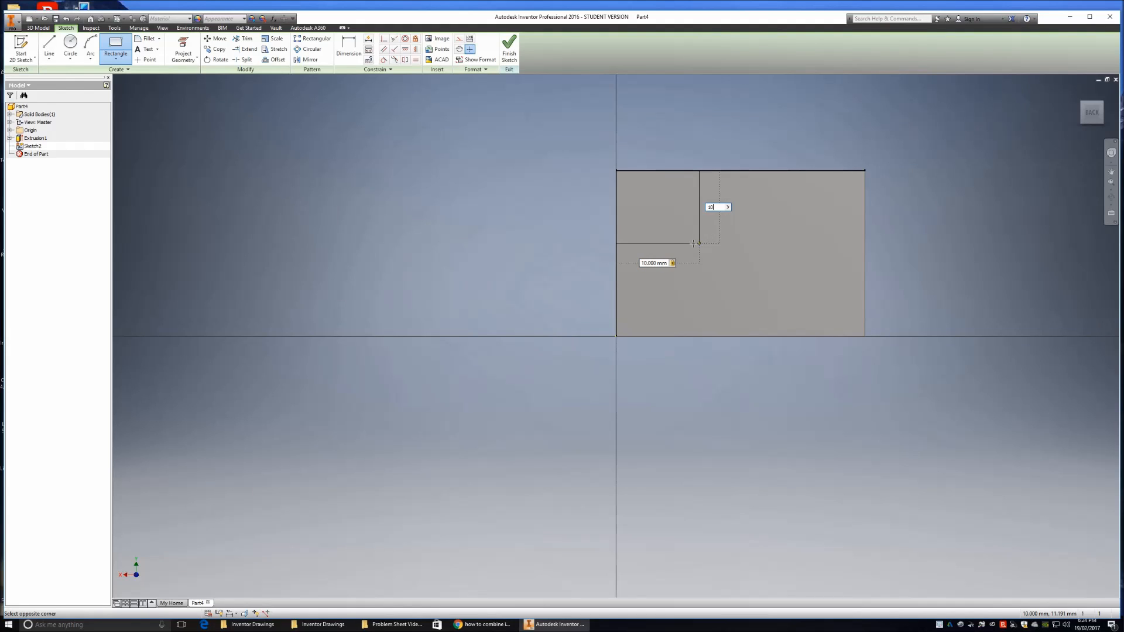
key(Return)
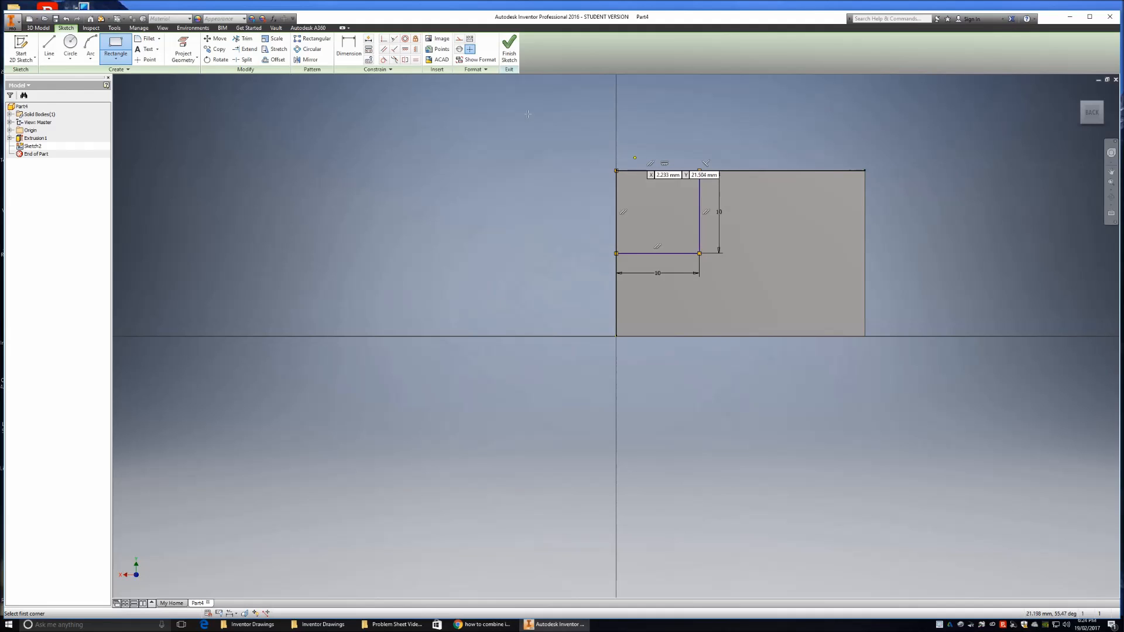
click(509, 56)
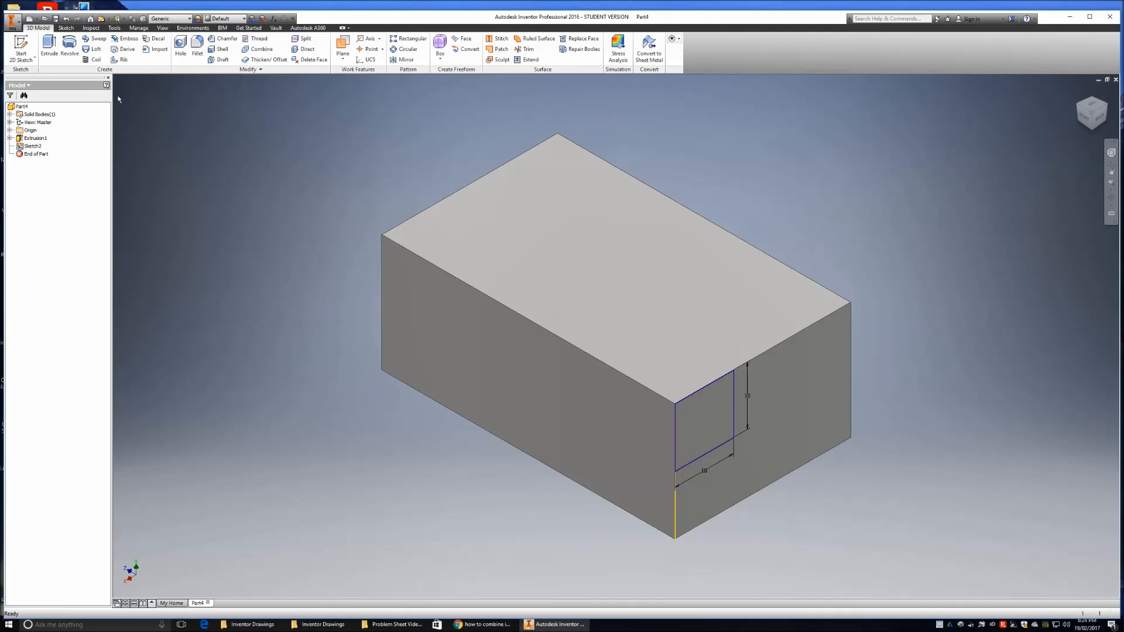
- Cut the square profile 20 mm into the block with Extrude to form the corner notch
click(50, 47)
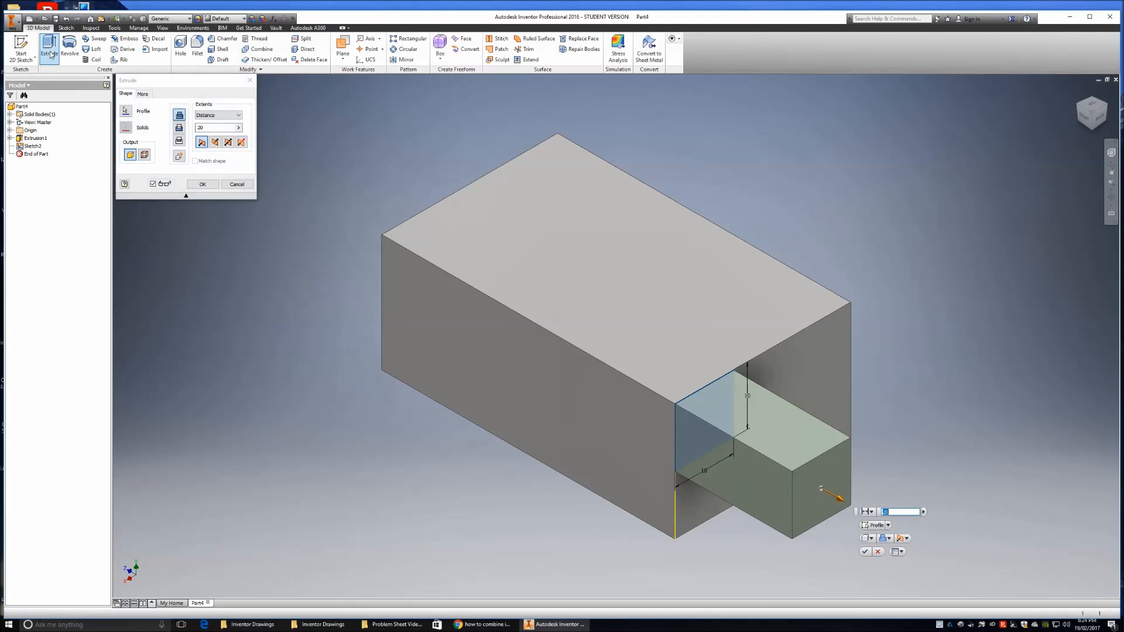
click(179, 128)
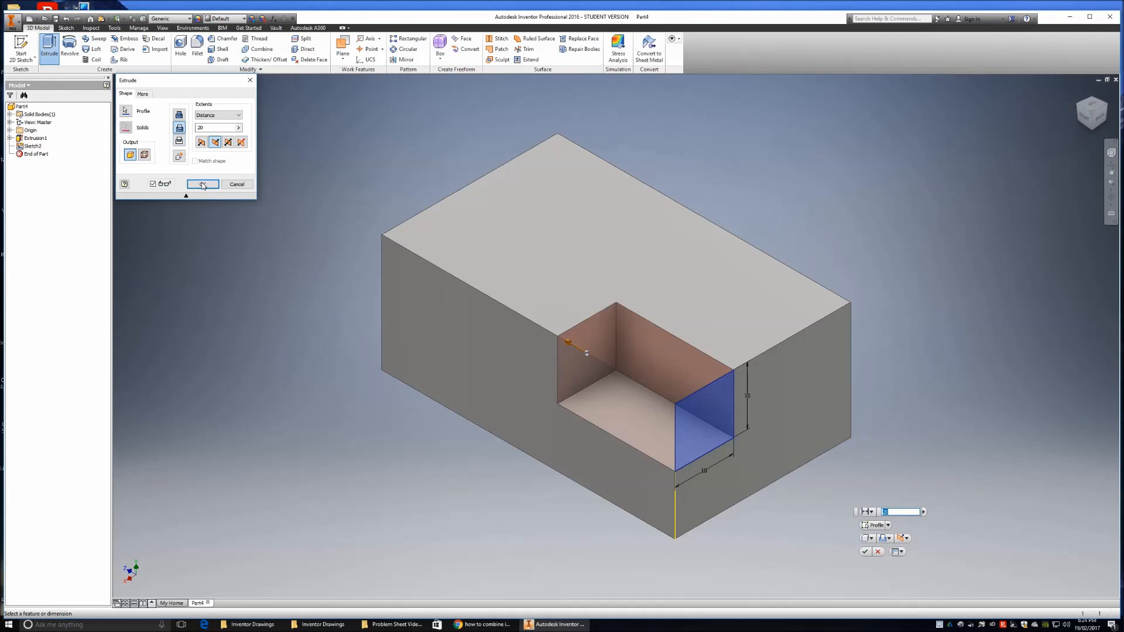
click(203, 185)
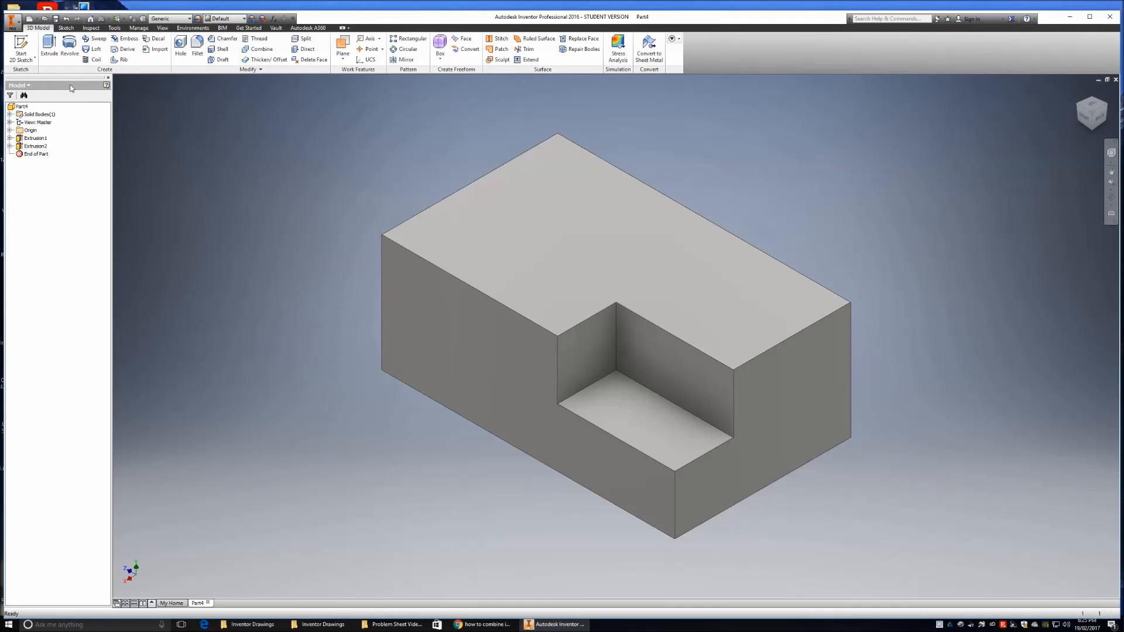
- Save the part as "Part 3 notched block" in the Problem Sheet #1 folder
click(10, 22)
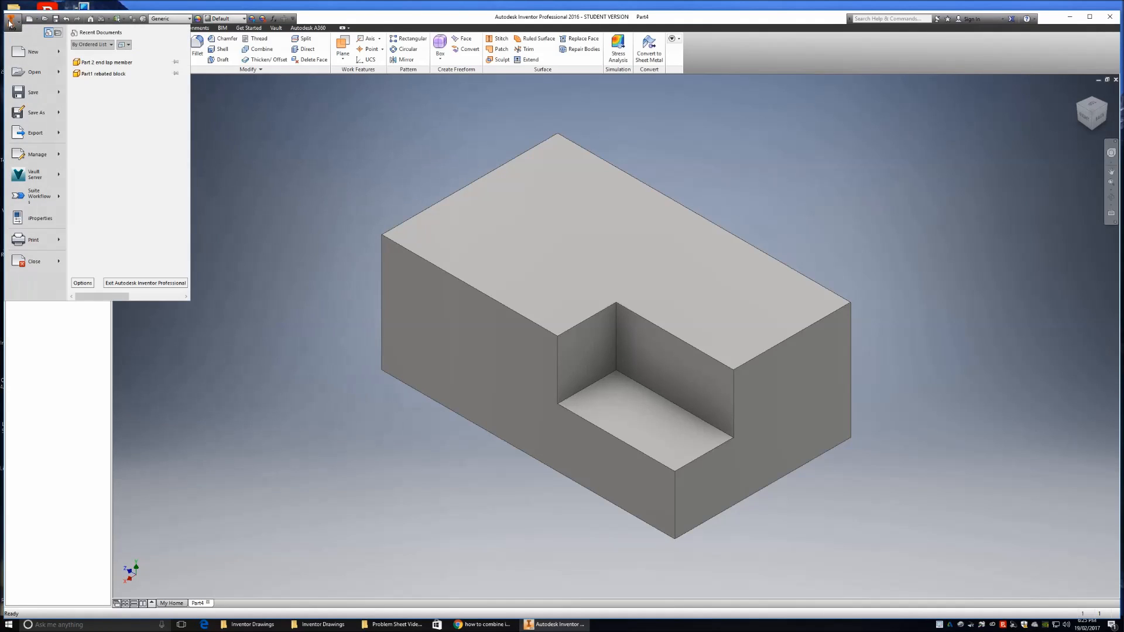
click(22, 111)
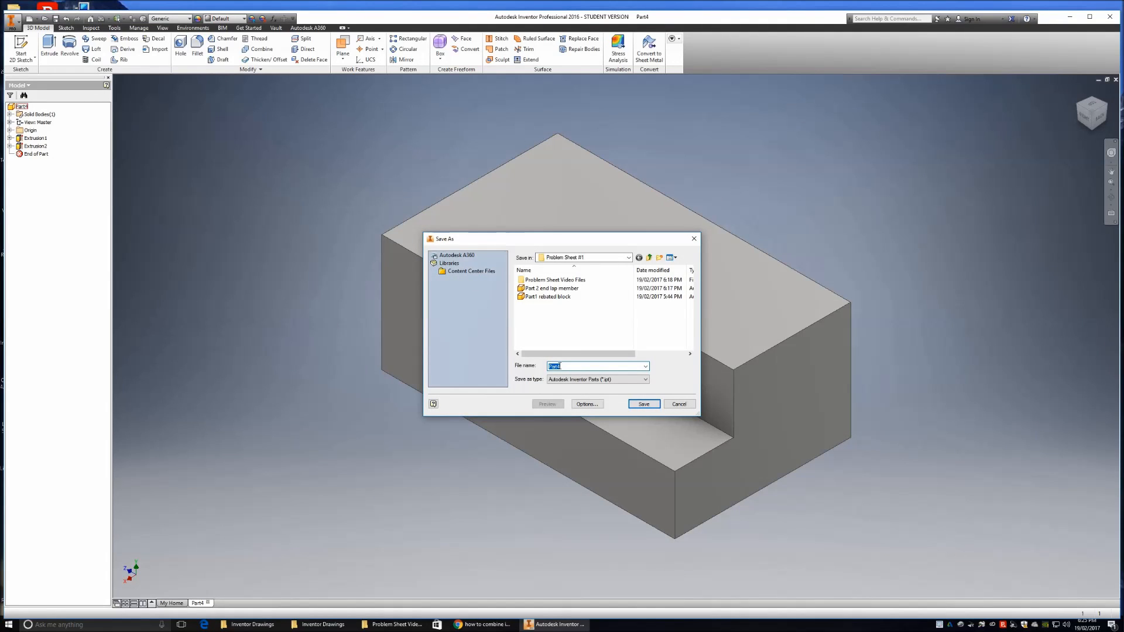
text(Pa)
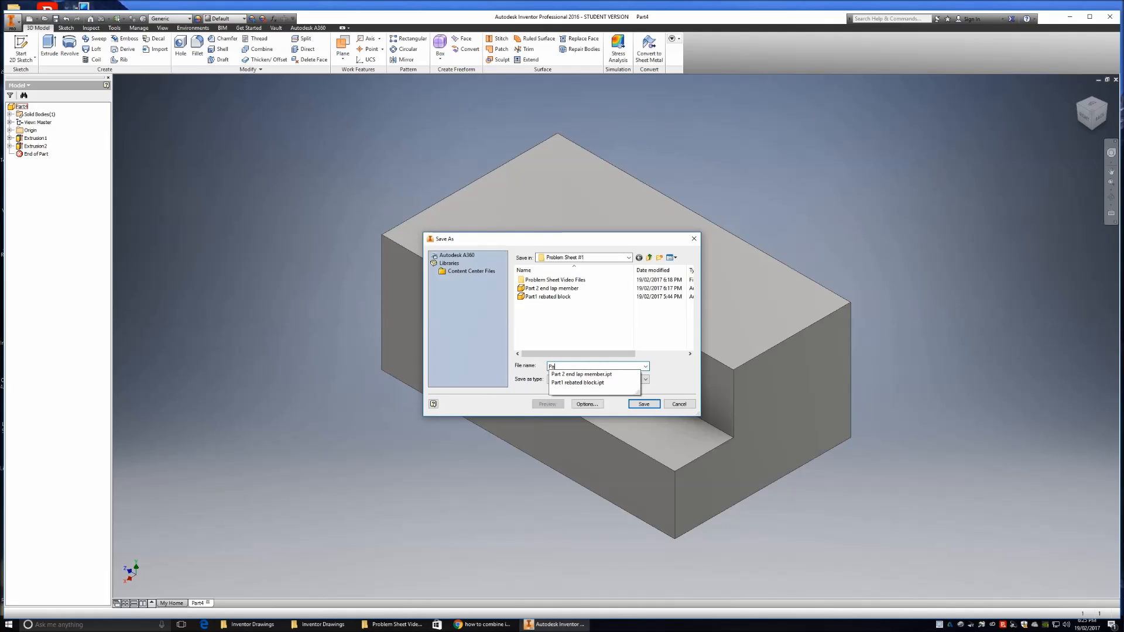
text(rt 3)
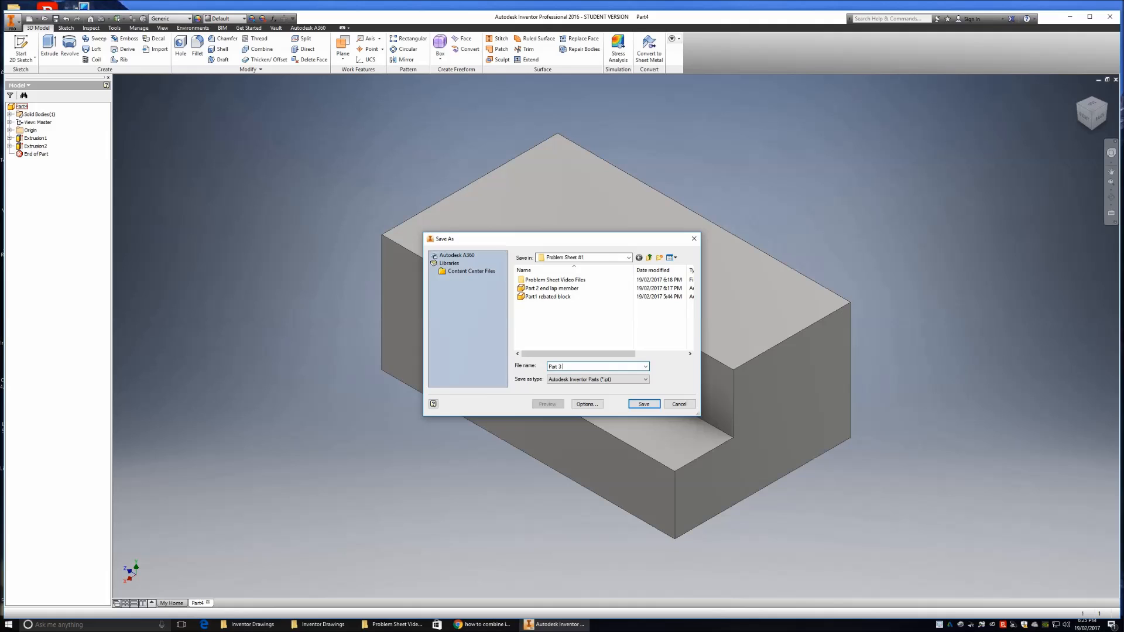
text(otched block)
click(644, 405)
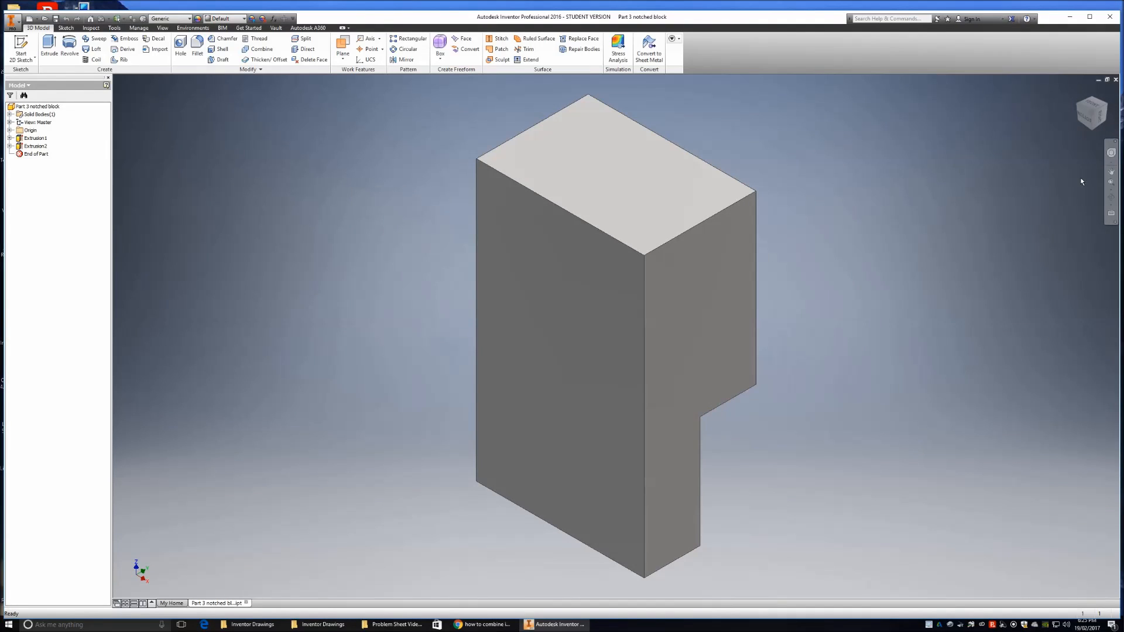
- Orient the model upright in an isometric view with the notched corner facing forward
click(1100, 122)
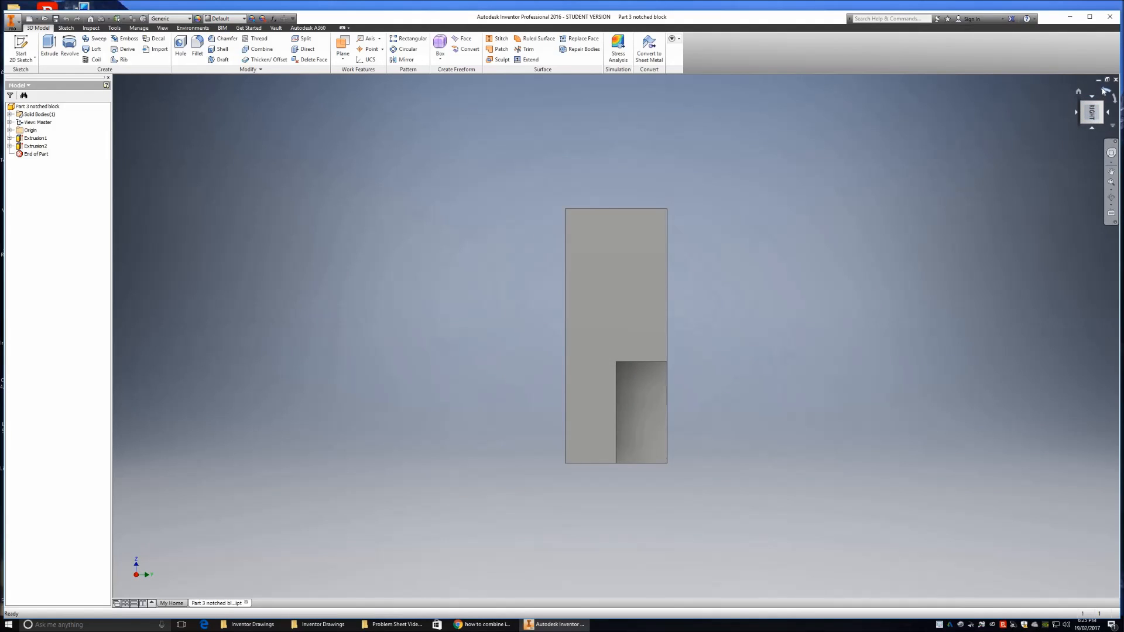
click(1104, 92)
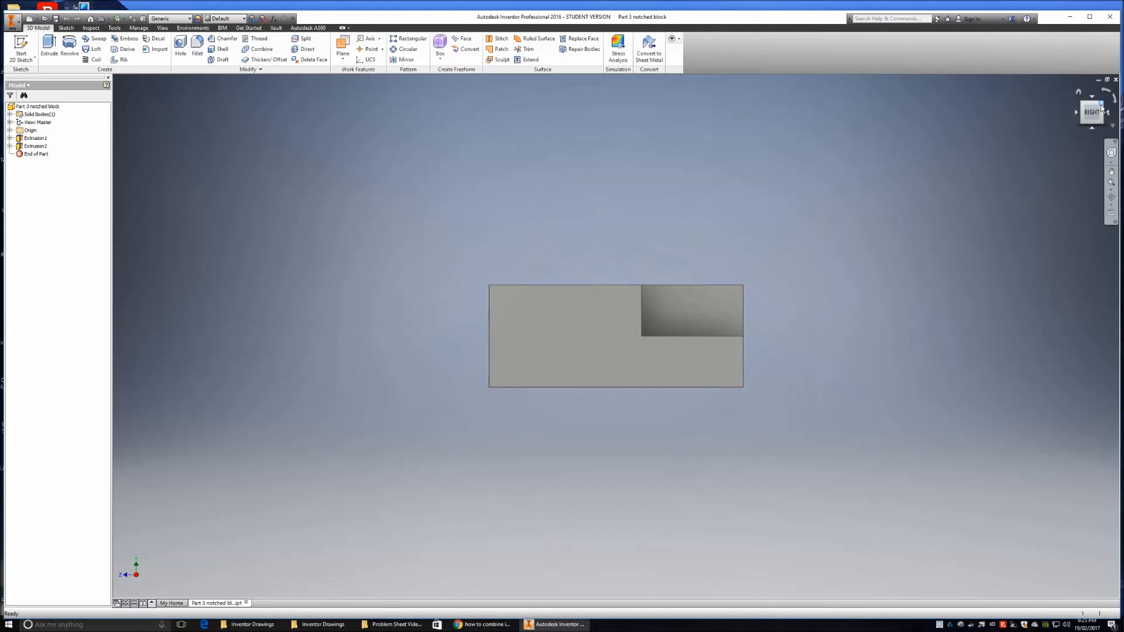
click(1101, 105)
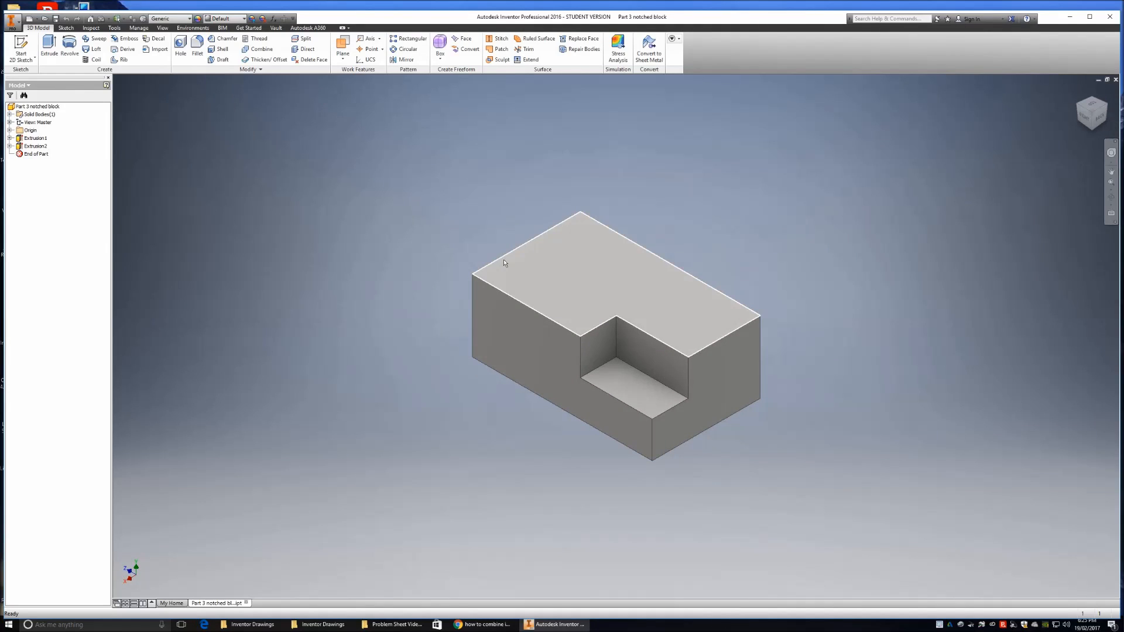